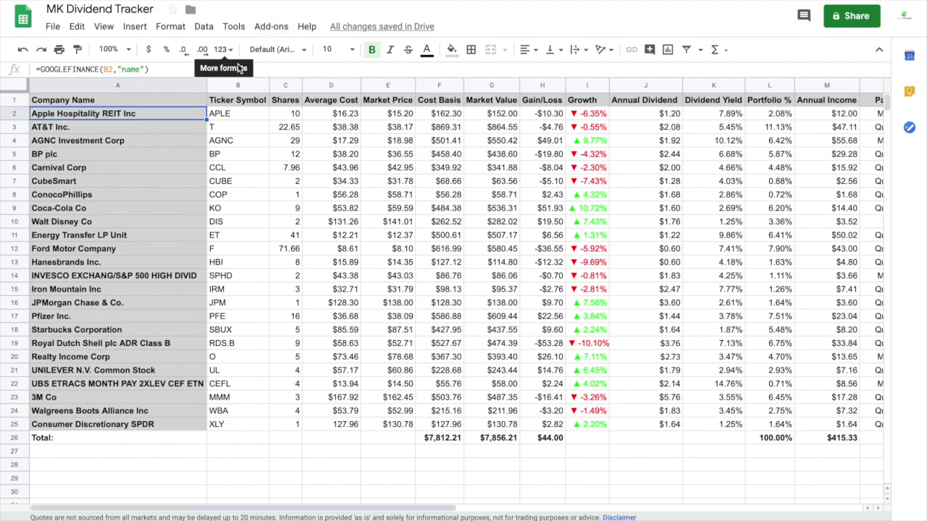
Step: Review the Company Name column and the GOOGLEFINANCE name formula in A2 without editing it
{"action": "left_click", "coordinate": [173, 105]}
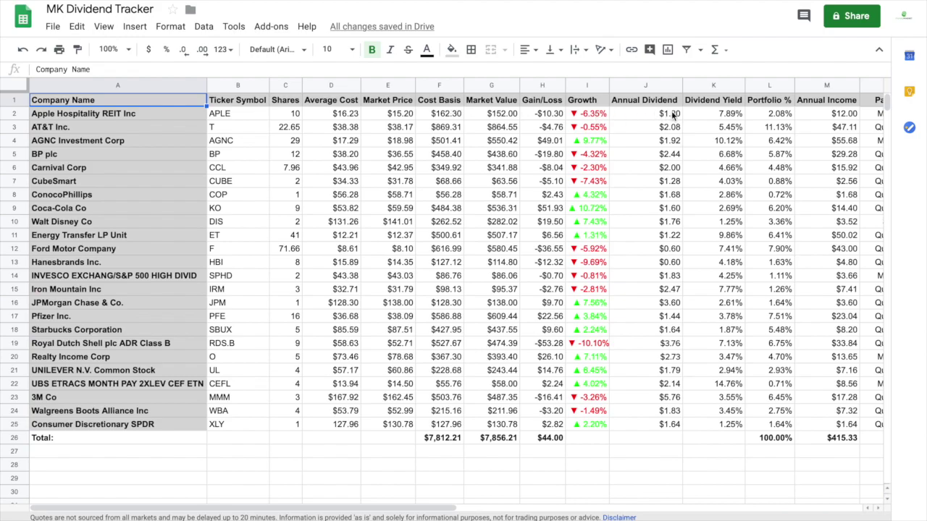
{"action": "scroll", "coordinate": [671, 112], "scroll_direction": "right", "scroll_amount": 10}
{"action": "scroll", "coordinate": [671, 112], "scroll_direction": "left", "scroll_amount": 9}
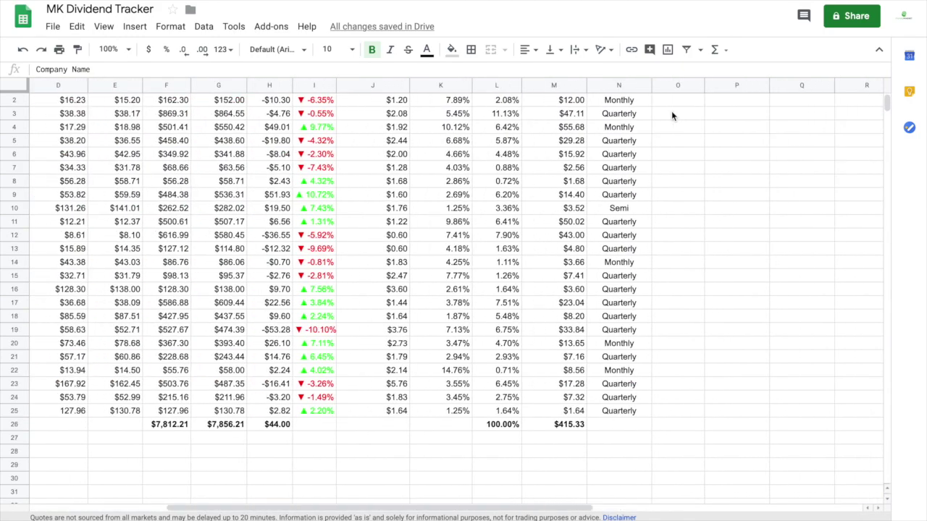
{"action": "scroll", "coordinate": [671, 115], "scroll_direction": "left", "scroll_amount": 1}
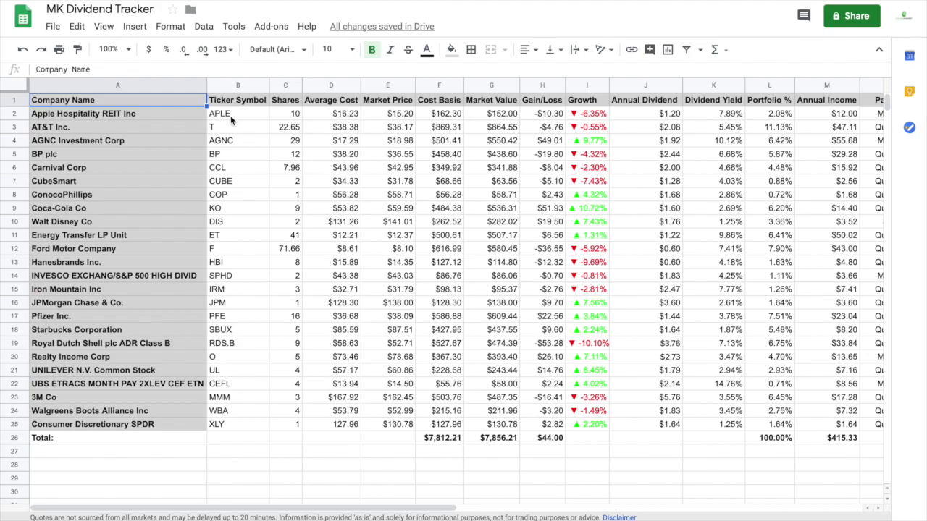
{"action": "left_click", "coordinate": [142, 113]}
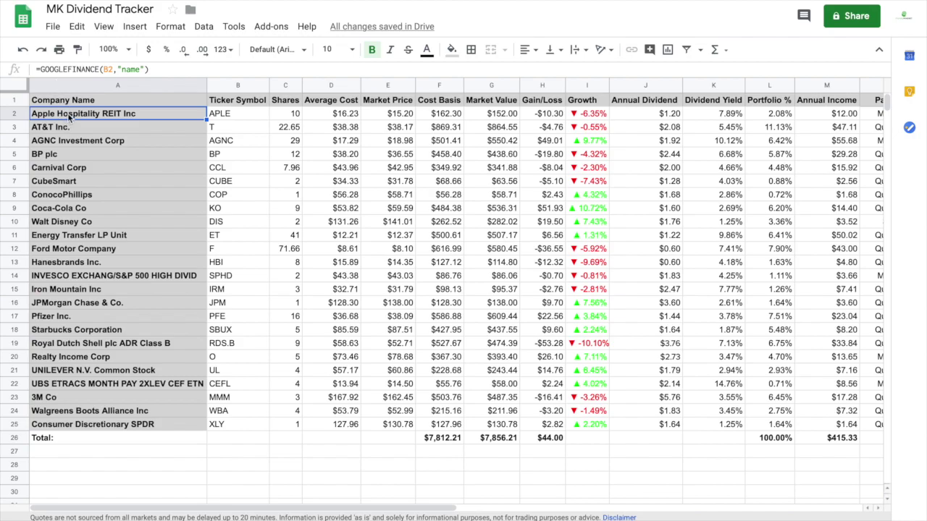
{"action": "left_click", "coordinate": [103, 70]}
{"action": "key", "text": "Escape"}
Step: Check APLE's shares, average cost, and its price, cost basis, market value, gain/loss and growth formulas
{"action": "left_click", "coordinate": [283, 117]}
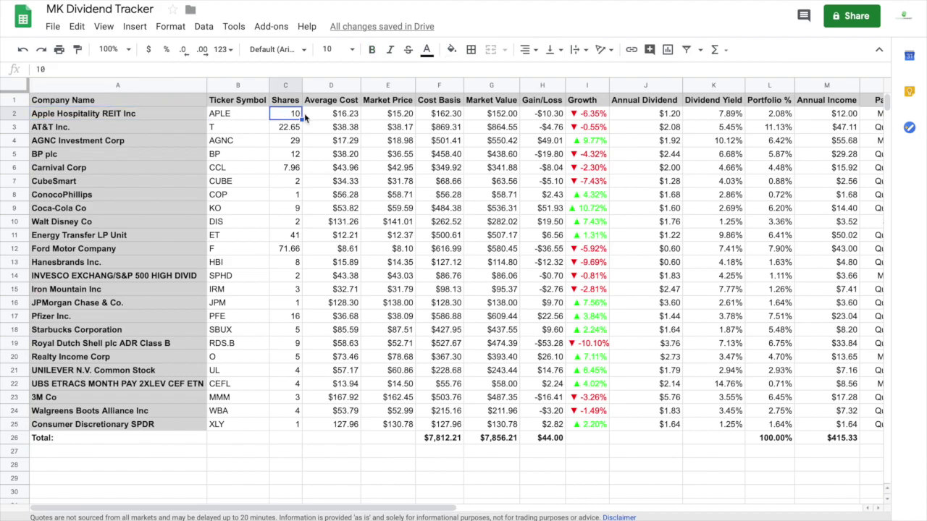
{"action": "left_click", "coordinate": [328, 116]}
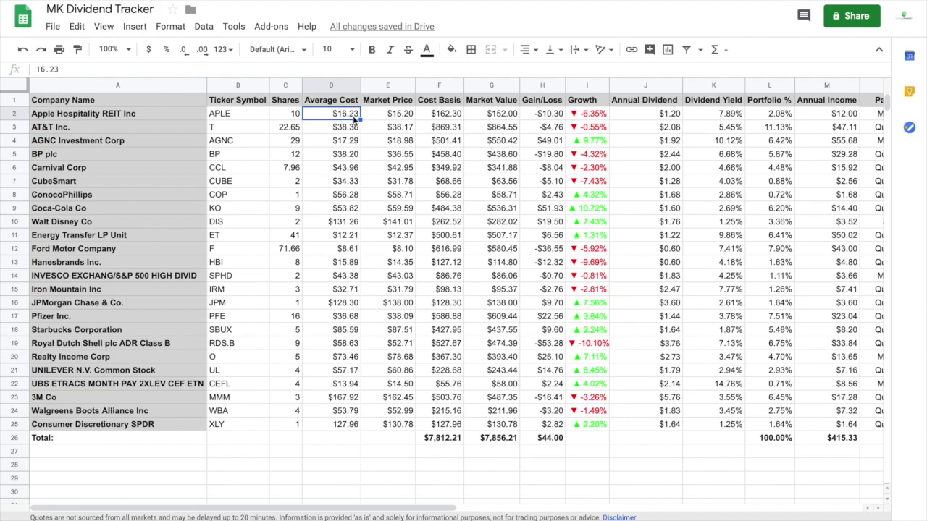
{"action": "left_click", "coordinate": [381, 116]}
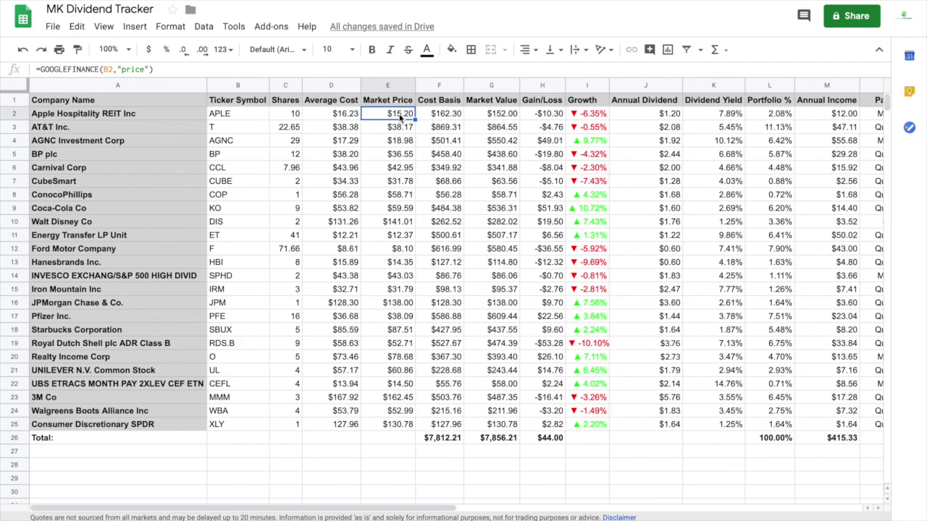
{"action": "left_click", "coordinate": [443, 116]}
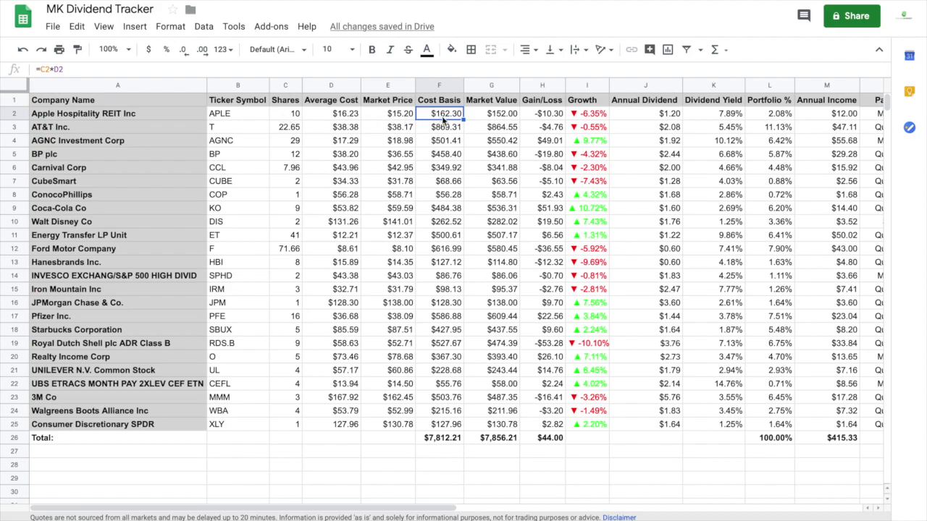
{"action": "left_click", "coordinate": [499, 118]}
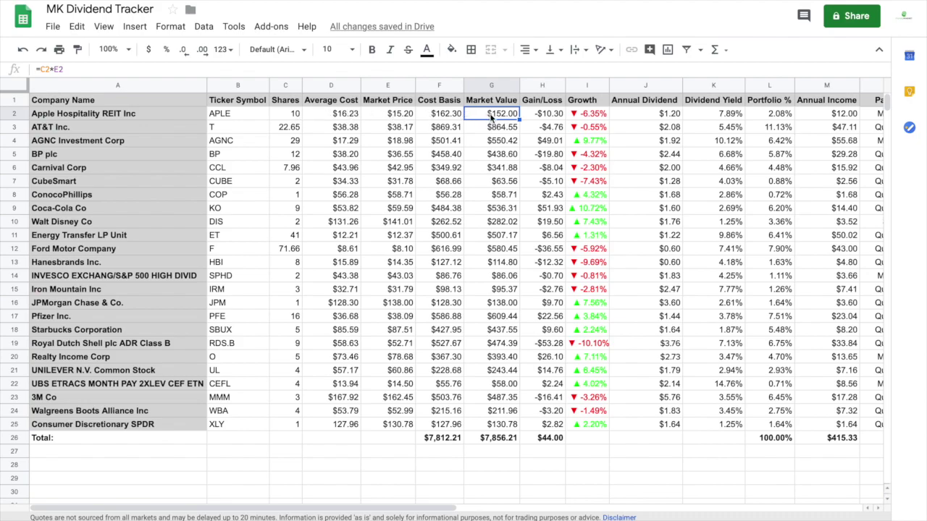
{"action": "left_click", "coordinate": [543, 118]}
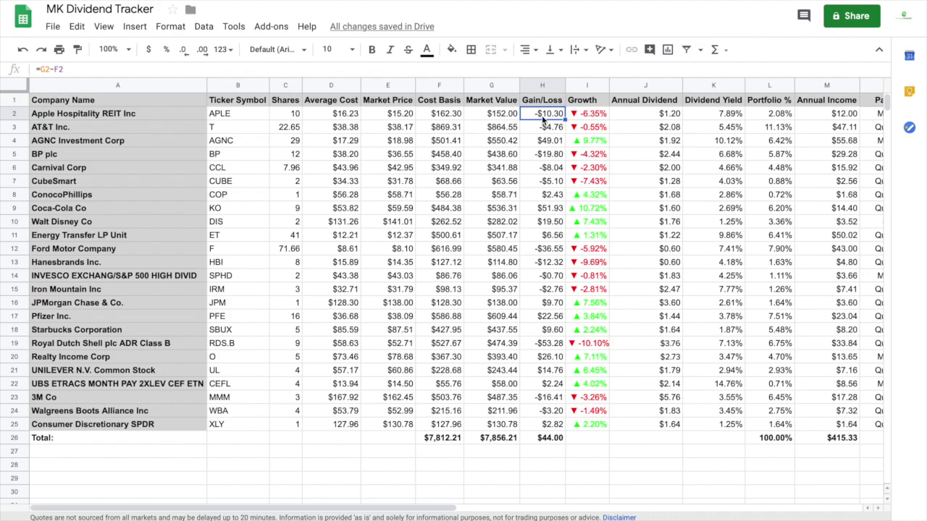
{"action": "left_click", "coordinate": [582, 118]}
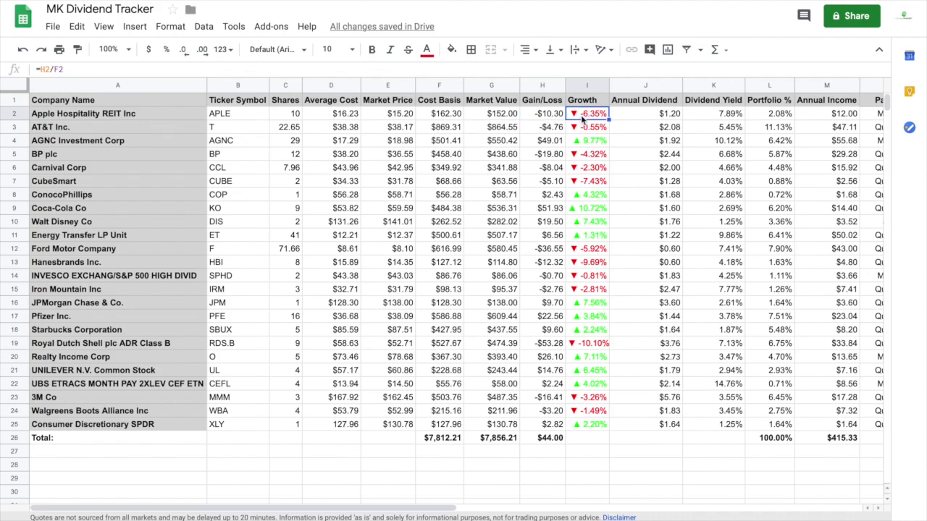
{"action": "left_click", "coordinate": [641, 118]}
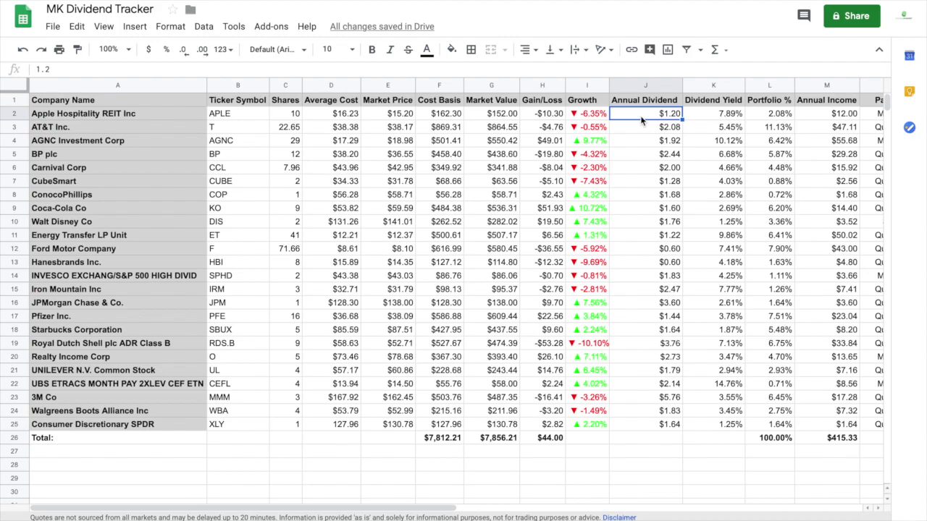
Step: Inspect APLE's dividend yield, portfolio %, annual income formulas and payout frequency entry
{"action": "scroll", "coordinate": [641, 121], "scroll_direction": "right", "scroll_amount": 3}
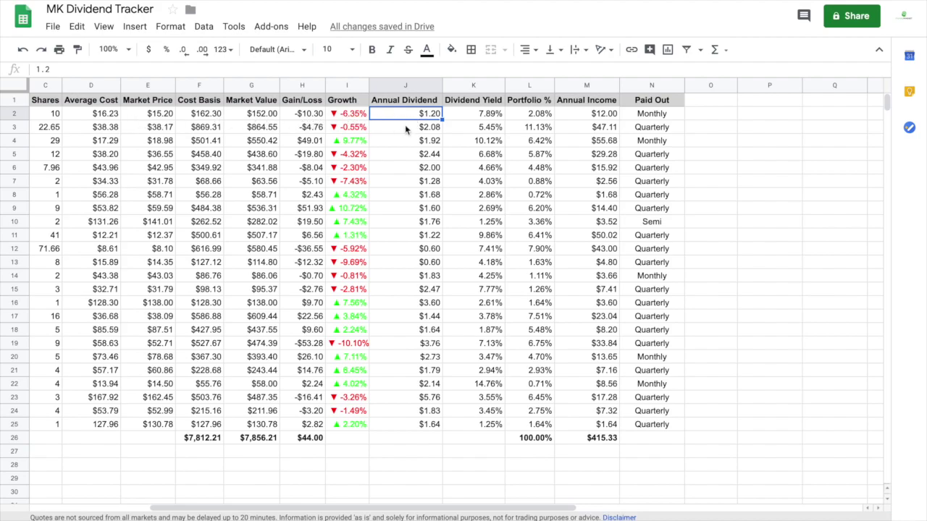
{"action": "left_click", "coordinate": [487, 118]}
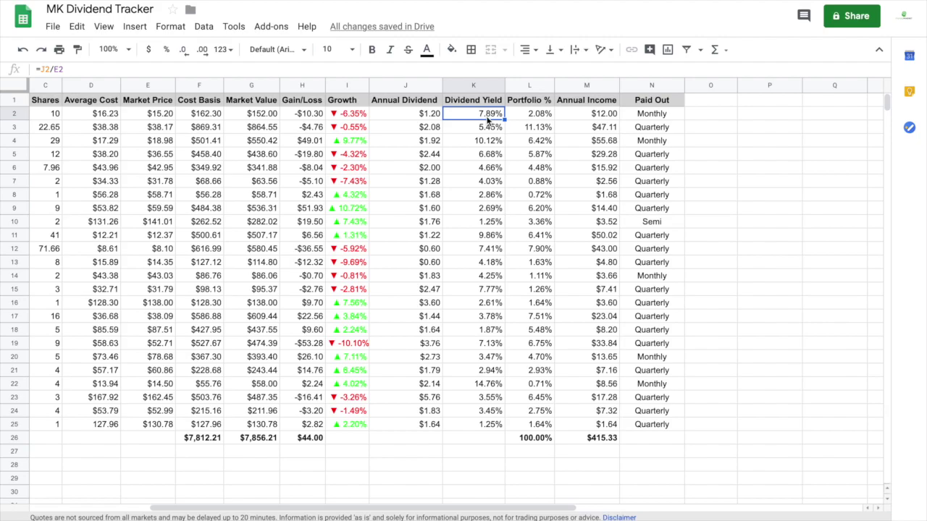
{"action": "left_click", "coordinate": [530, 116]}
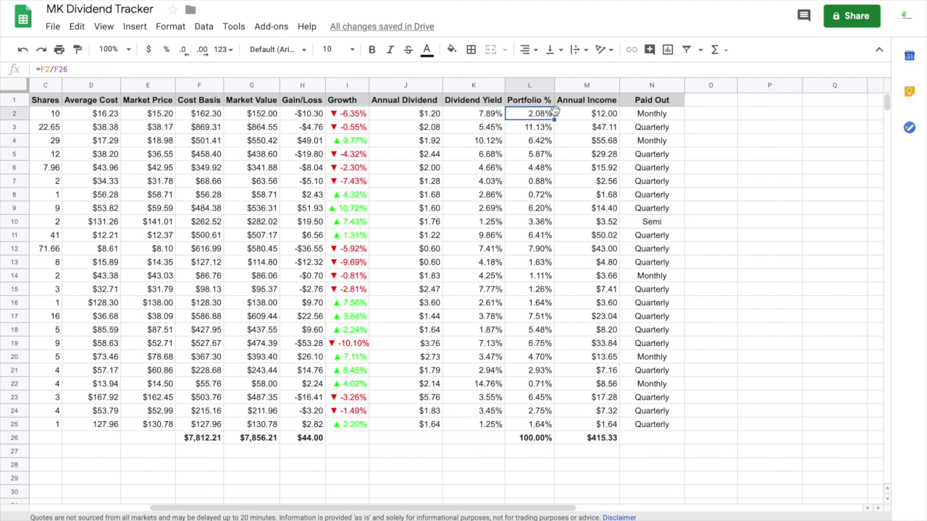
{"action": "left_click", "coordinate": [584, 116]}
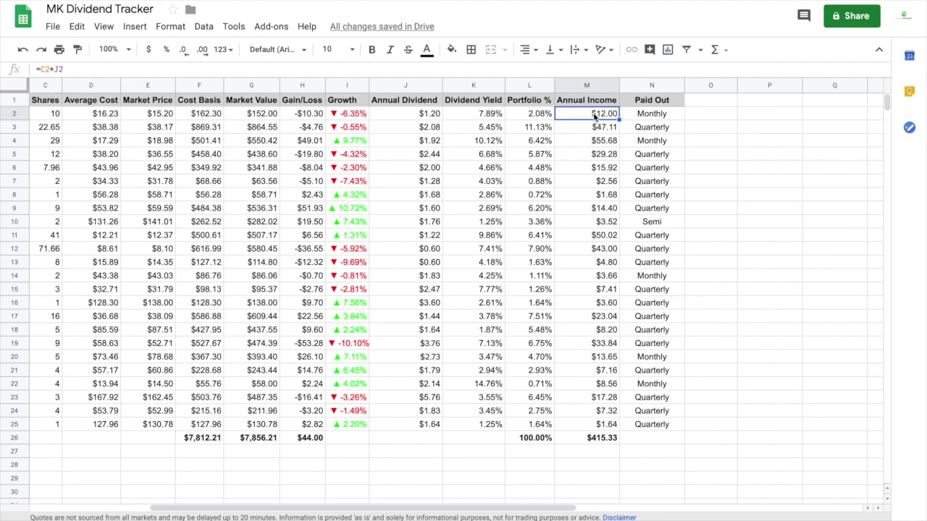
{"action": "left_click", "coordinate": [644, 117]}
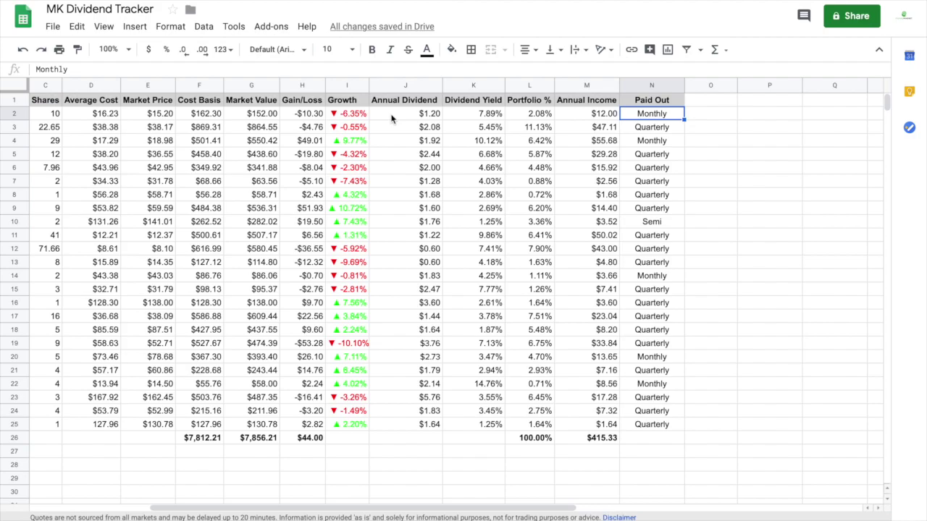
Step: Look at the empty rows below the holdings table and recheck the A2 name formula
{"action": "scroll", "coordinate": [391, 118], "scroll_direction": "left", "scroll_amount": 3}
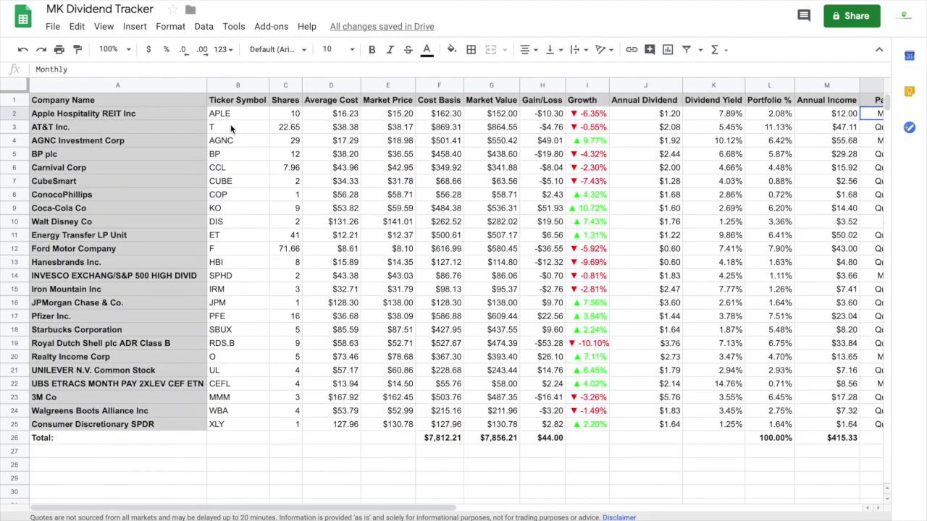
{"action": "scroll", "coordinate": [46, 482], "scroll_direction": "down", "scroll_amount": 5}
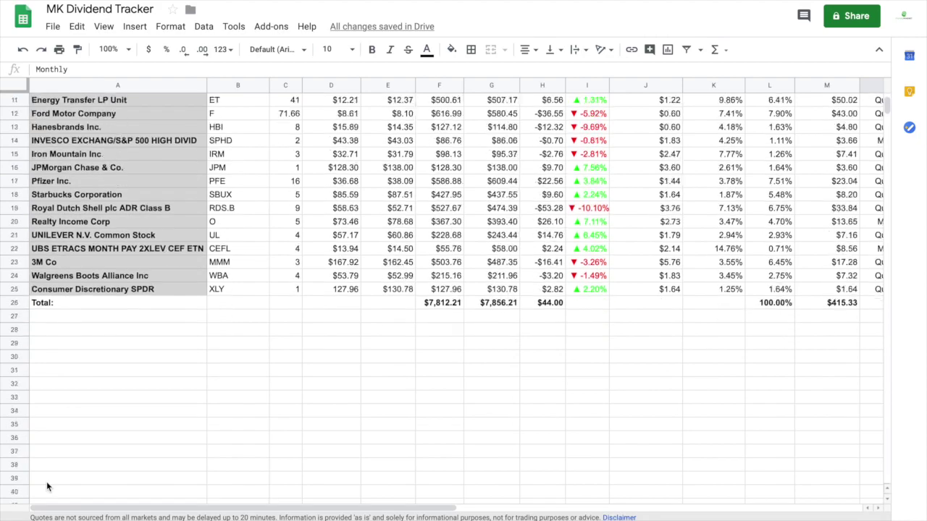
{"action": "left_click", "coordinate": [39, 359]}
{"action": "scroll", "coordinate": [39, 361], "scroll_direction": "up", "scroll_amount": 1}
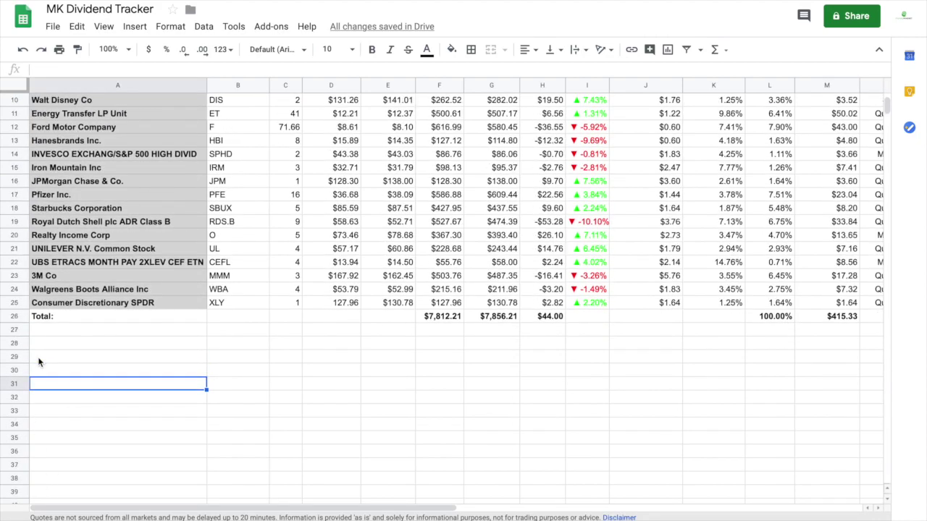
{"action": "scroll", "coordinate": [40, 362], "scroll_direction": "up", "scroll_amount": 4}
{"action": "scroll", "coordinate": [38, 359], "scroll_direction": "down", "scroll_amount": 7}
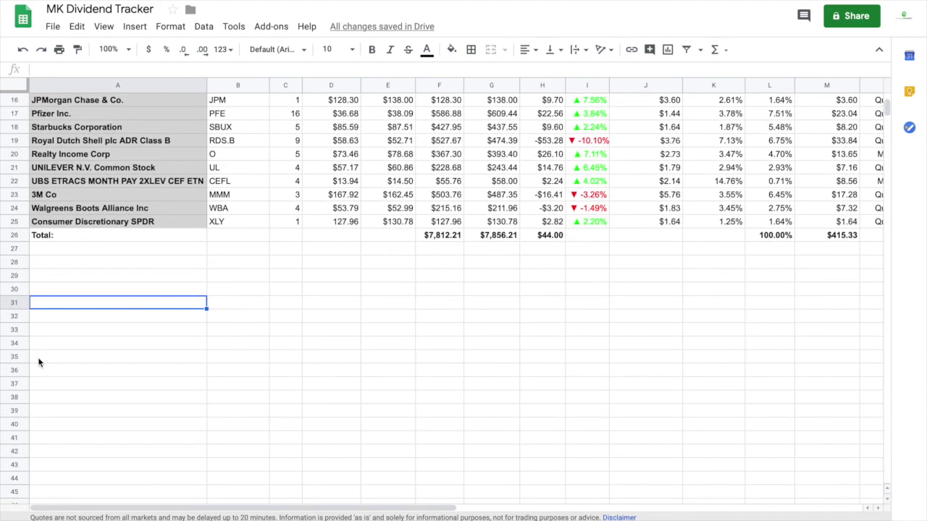
{"action": "scroll", "coordinate": [38, 360], "scroll_direction": "up", "scroll_amount": 1}
{"action": "left_click", "coordinate": [215, 331]}
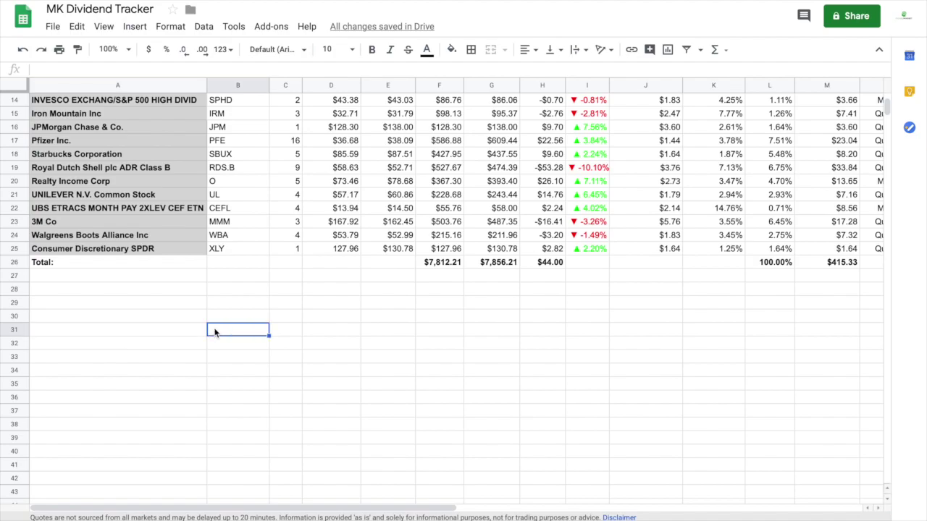
{"action": "left_click", "coordinate": [170, 329]}
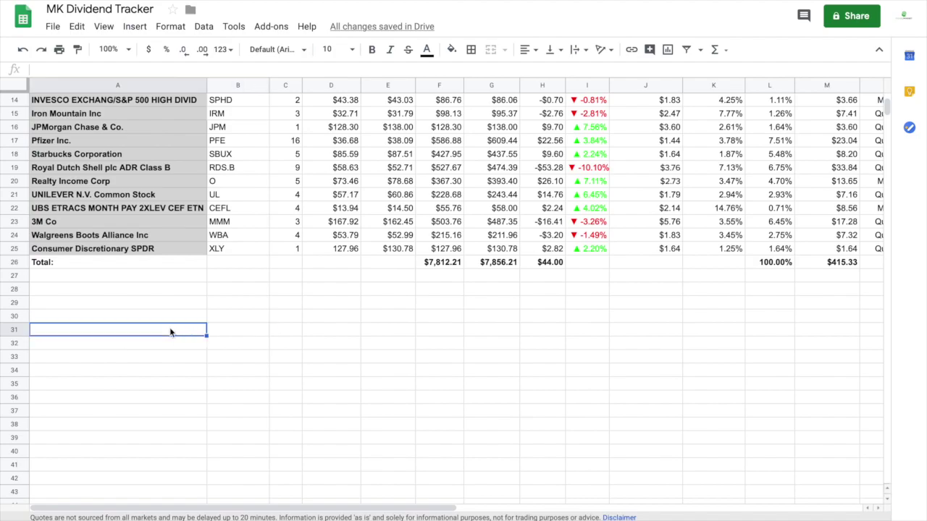
{"action": "scroll", "coordinate": [170, 330], "scroll_direction": "up", "scroll_amount": 4}
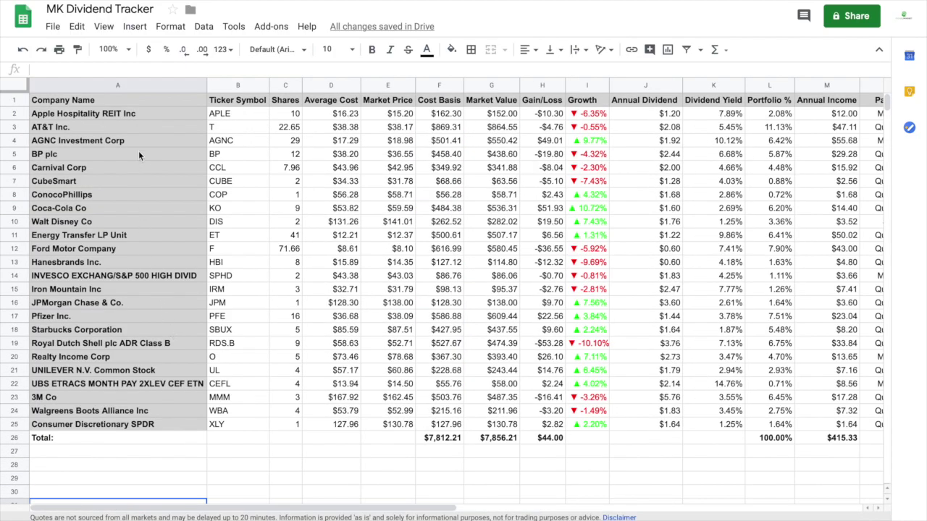
{"action": "left_click", "coordinate": [138, 116]}
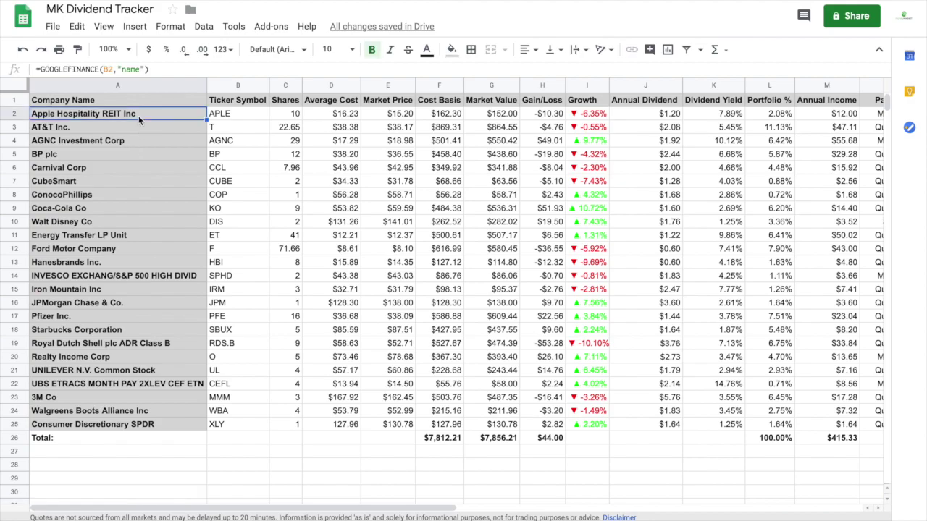
Step: Enter =GOOGLEFINANCE(b28,"name") in A28; it shows #N/A while B28 is empty
{"action": "left_click", "coordinate": [84, 465]}
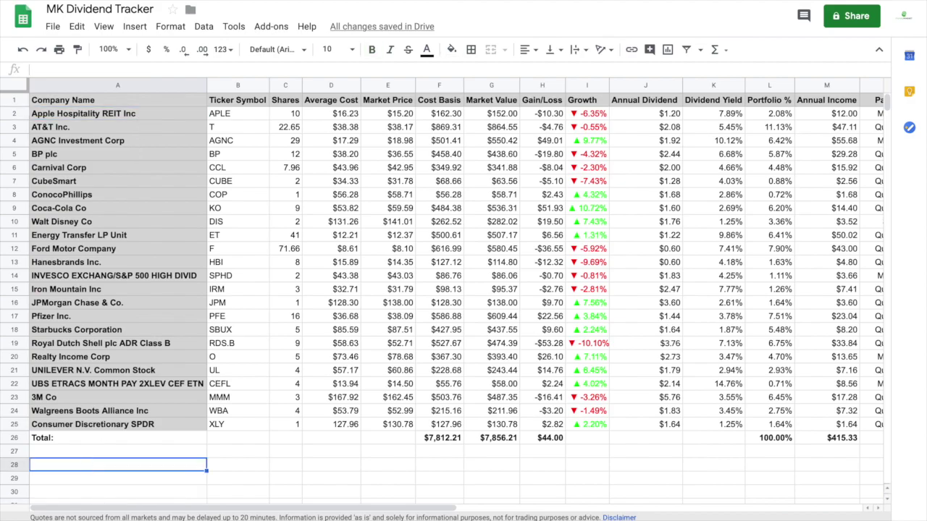
{"action": "type", "text": "=goofle"}
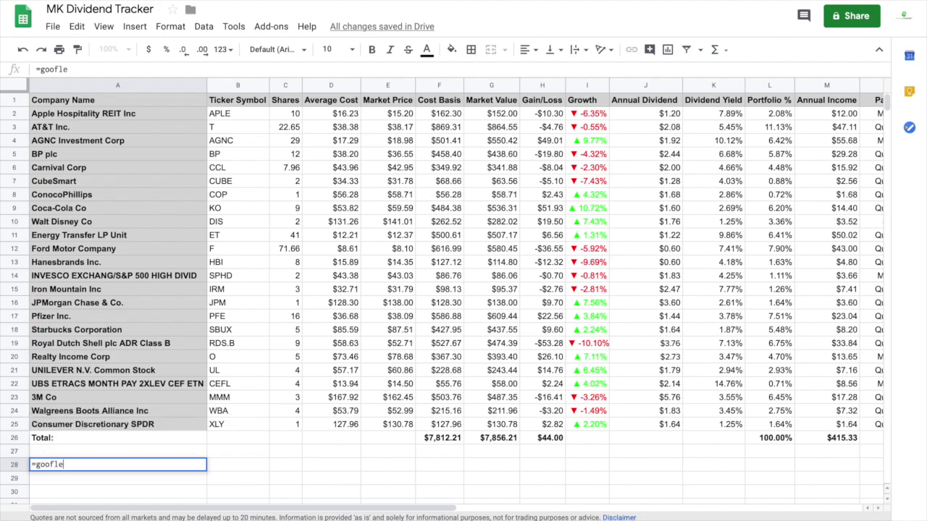
{"action": "key", "text": "BackSpace"}
{"action": "key", "text": "BackSpace"}
{"action": "key", "text": "BackSpace"}
{"action": "type", "text": "gle"}
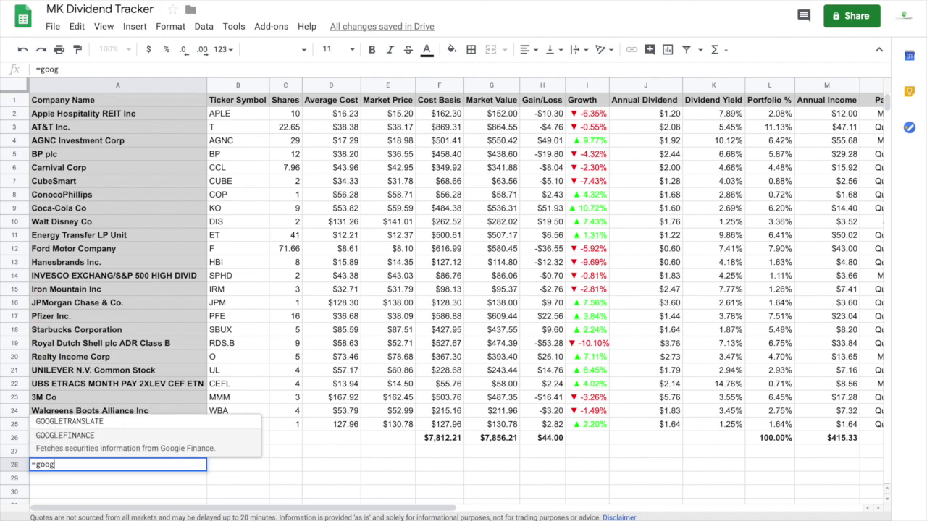
{"action": "left_click", "coordinate": [73, 436]}
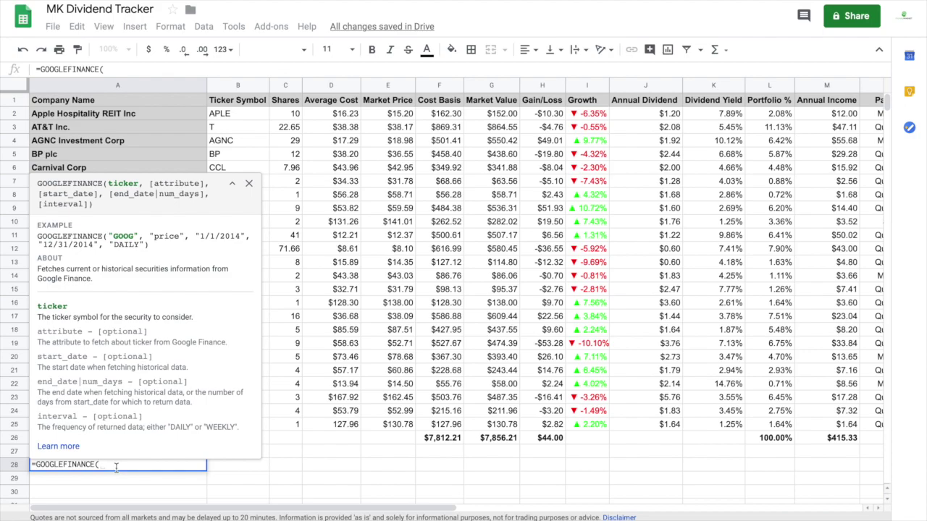
{"action": "type", "text": "b2"}
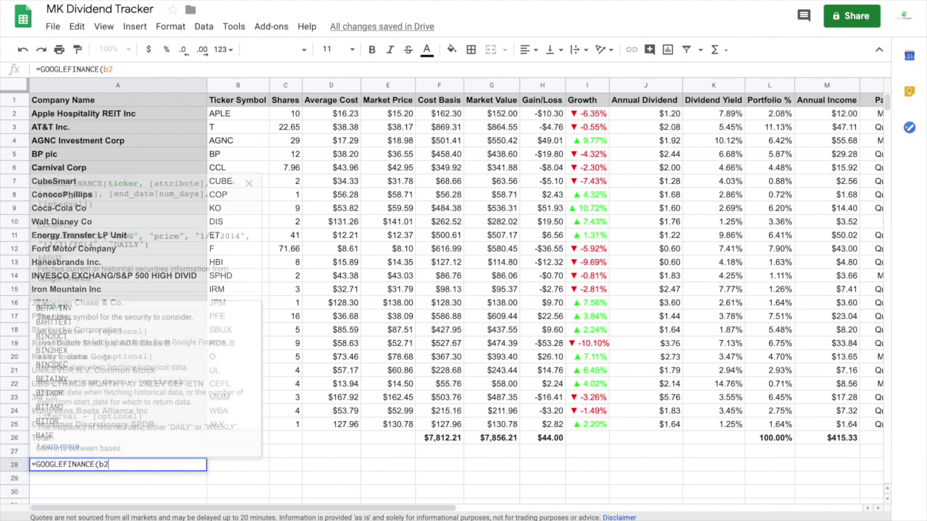
{"action": "type", "text": "8"}
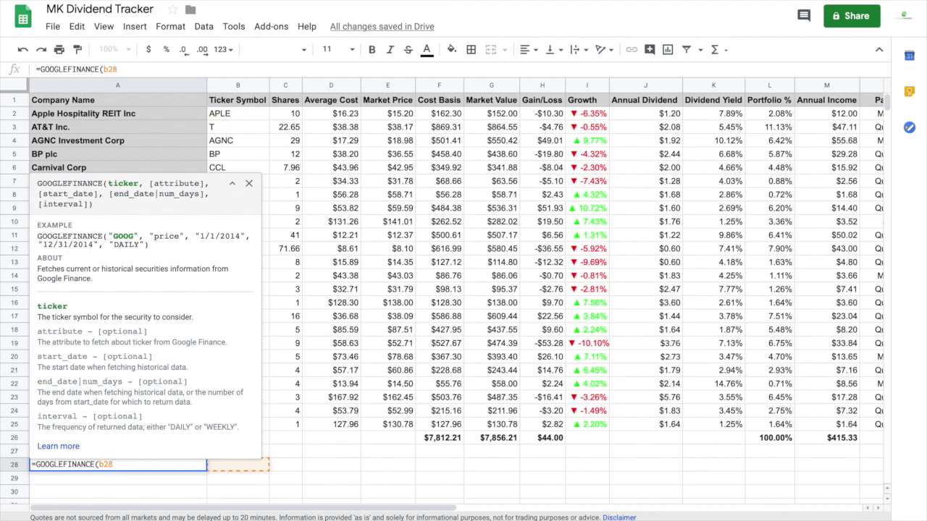
{"action": "left_click", "coordinate": [248, 183]}
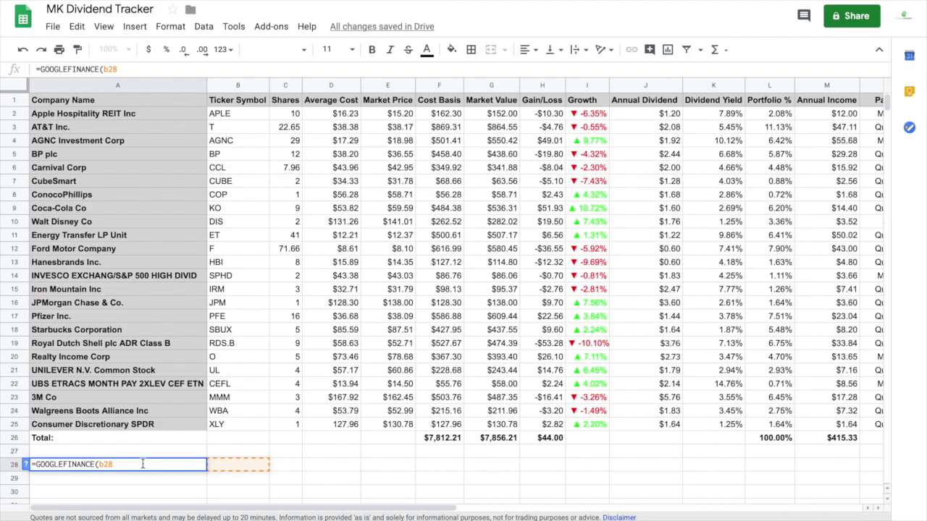
{"action": "type", "text": ","}
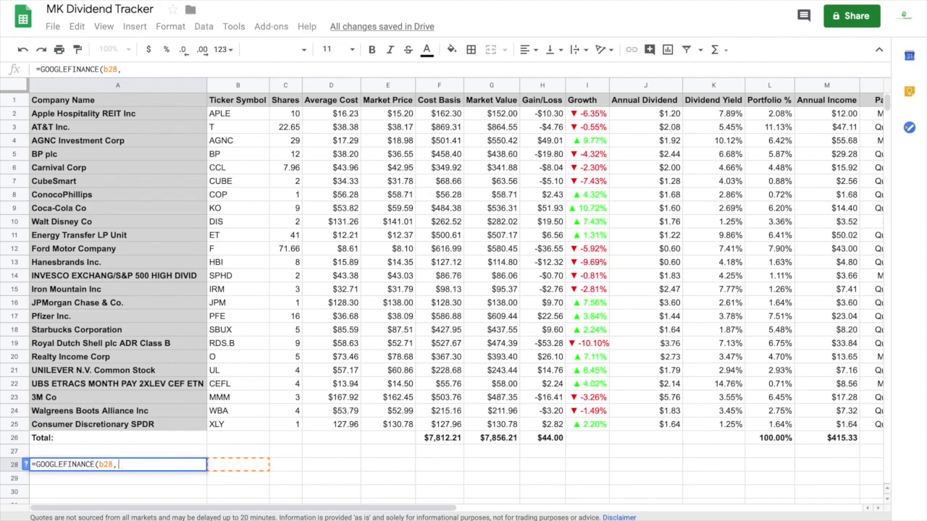
{"action": "type", "text": "\""}
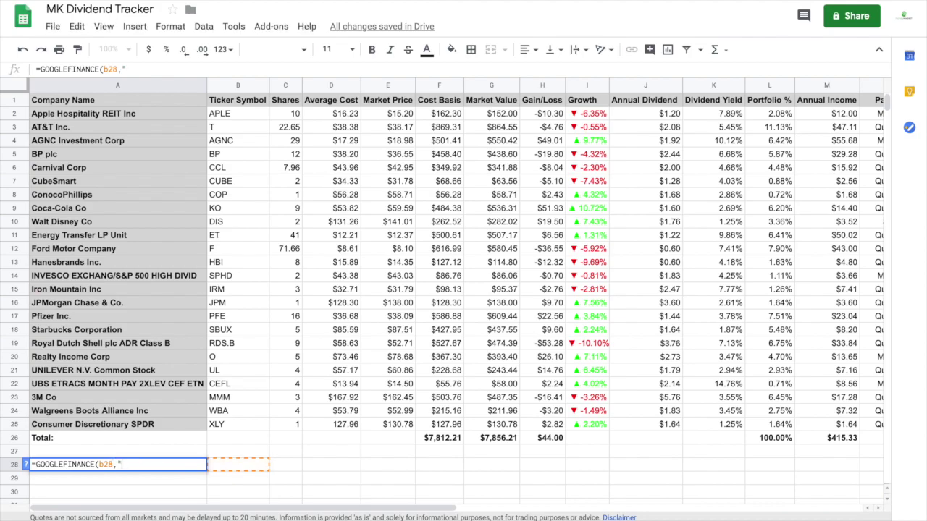
{"action": "type", "text": "name\")"}
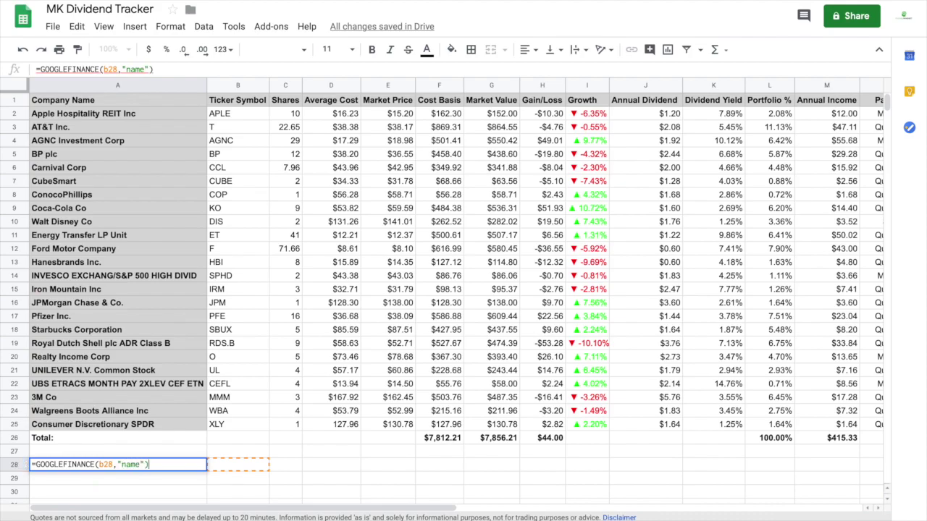
{"action": "key", "text": "Tab"}
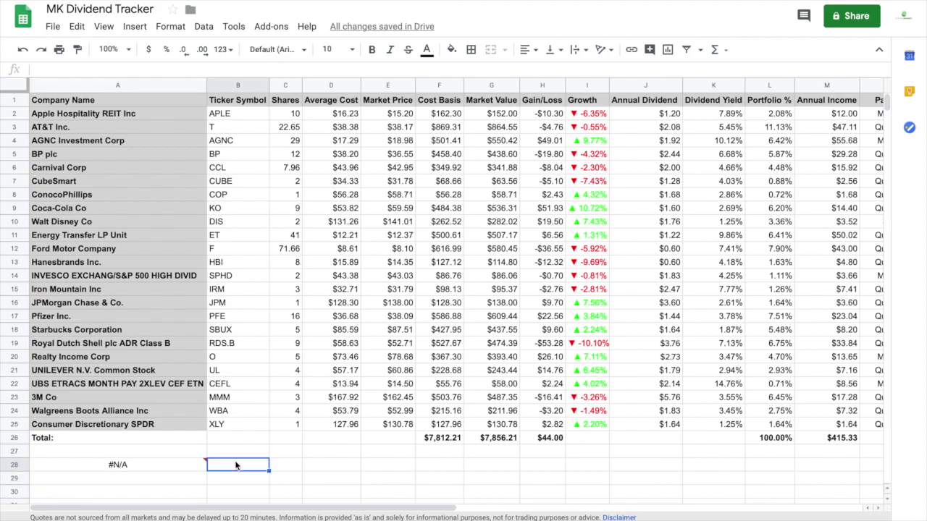
Step: Enter ticker F in B28, 100 shares in C28 and average cost 7 in D28
{"action": "type", "text": "F"}
{"action": "key", "text": "Return"}
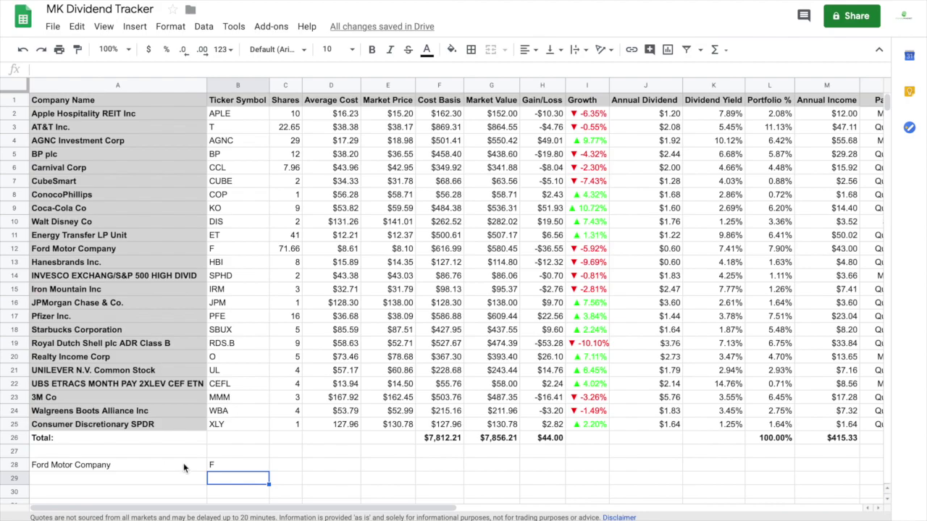
{"action": "left_click", "coordinate": [282, 467]}
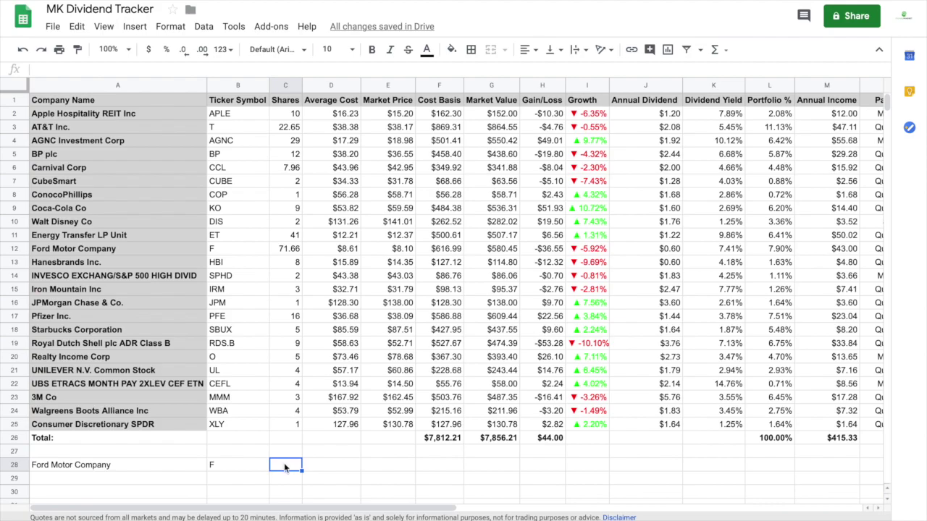
{"action": "type", "text": "100"}
{"action": "key", "text": "Return"}
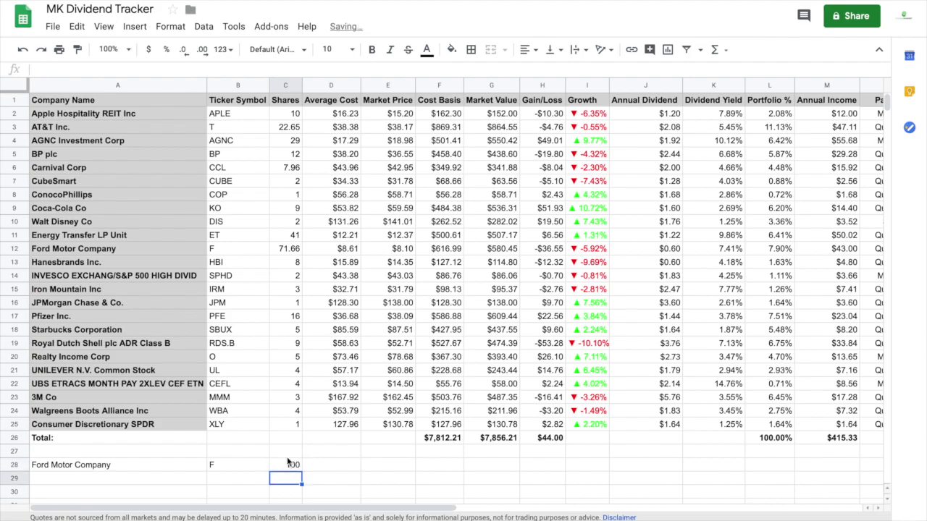
{"action": "left_click", "coordinate": [329, 465]}
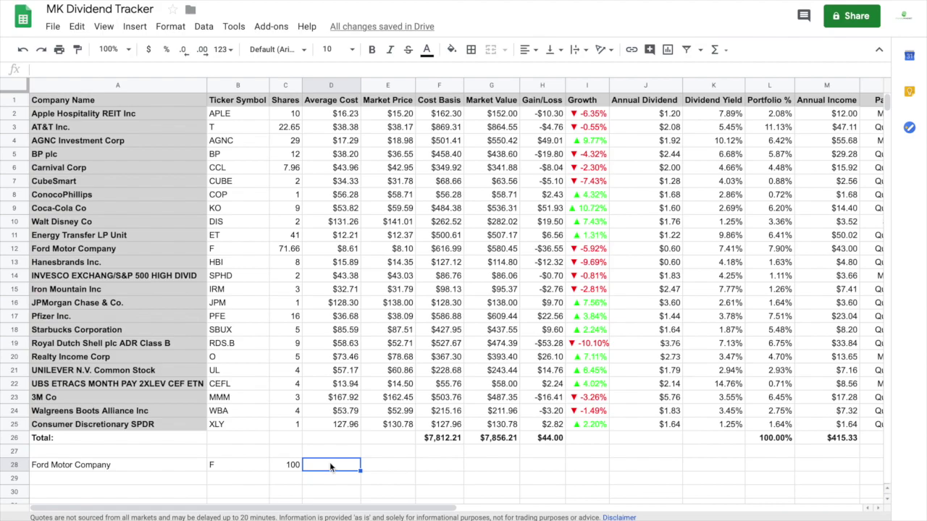
{"action": "type", "text": "7"}
{"action": "left_click", "coordinate": [391, 468]}
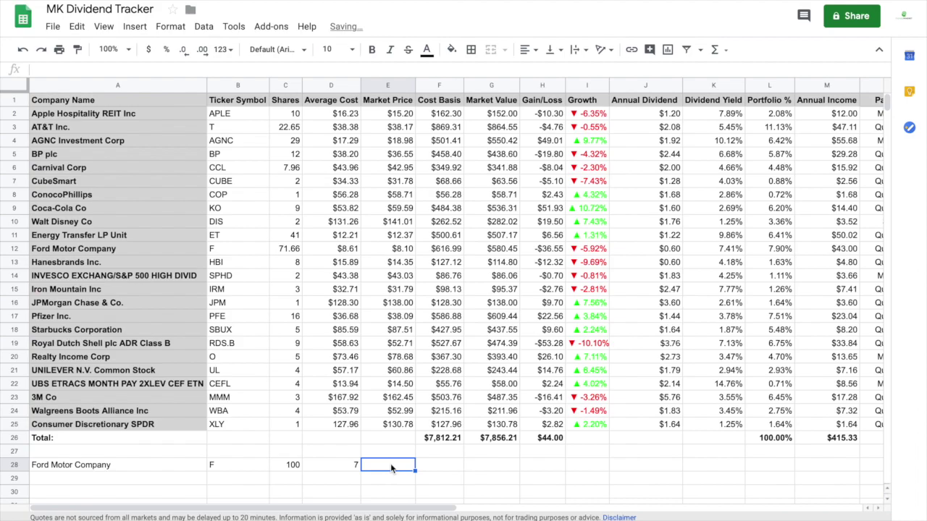
{"action": "left_click", "coordinate": [353, 469]}
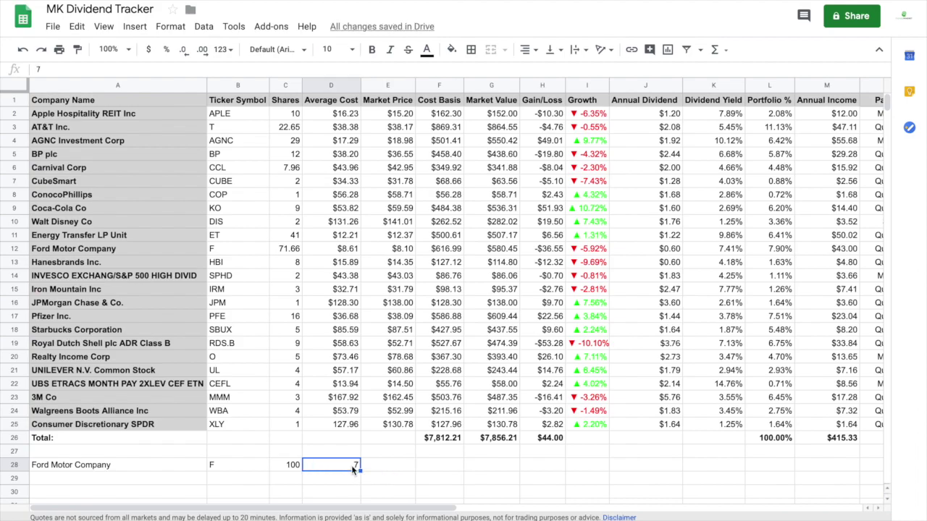
{"action": "left_click", "coordinate": [372, 470]}
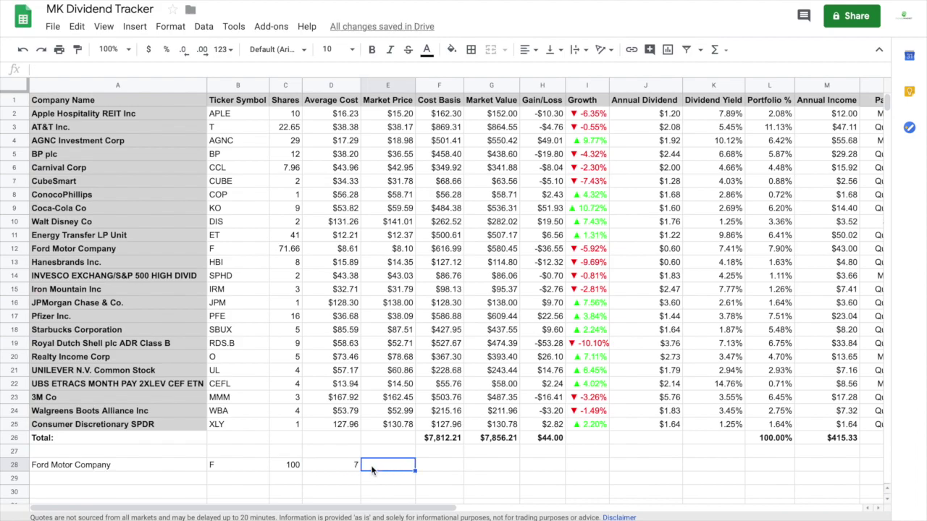
Step: Enter =GOOGLEFINANCE(B28,"price") in E28 so it returns Ford's price of 8.1
{"action": "left_click", "coordinate": [380, 116]}
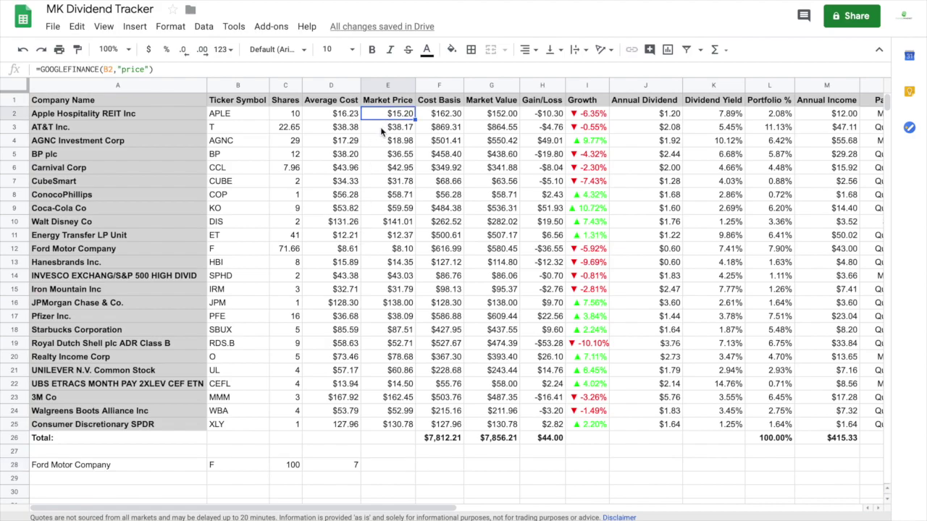
{"action": "left_click", "coordinate": [376, 466]}
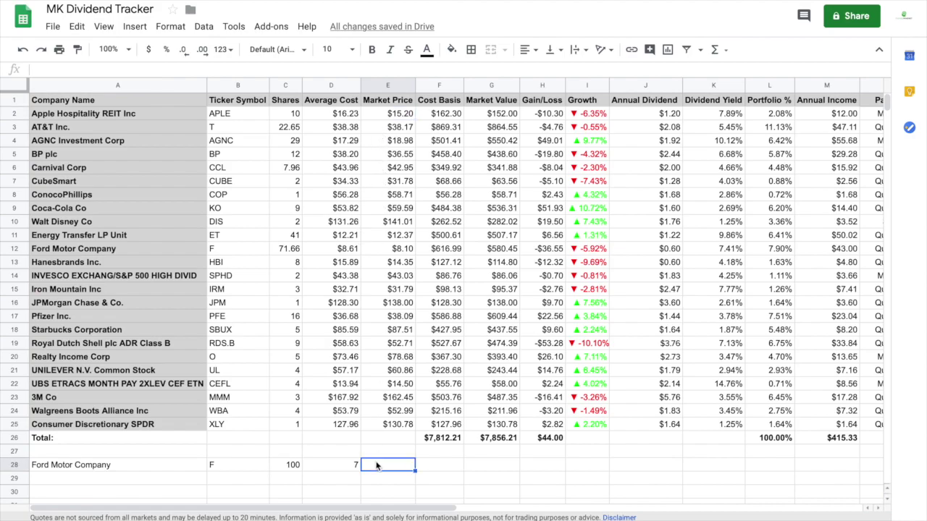
{"action": "type", "text": "="}
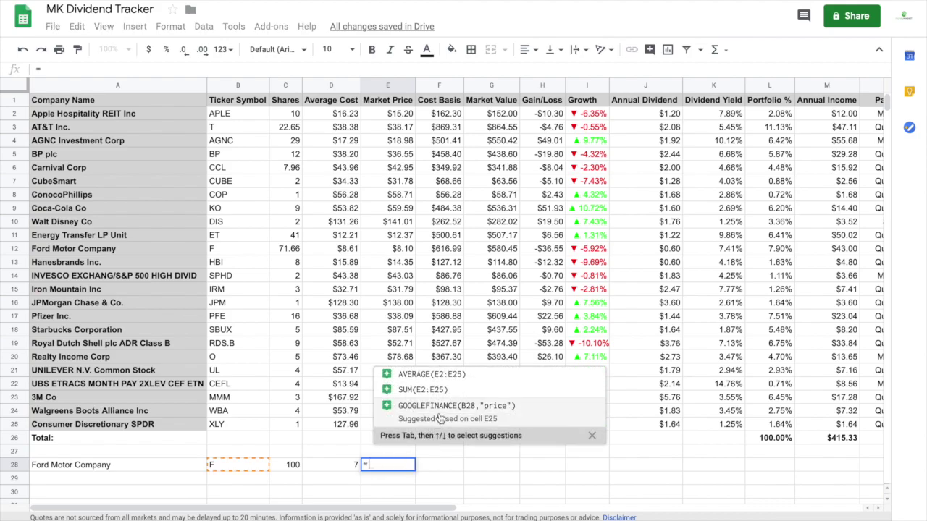
{"action": "type", "text": "goog"}
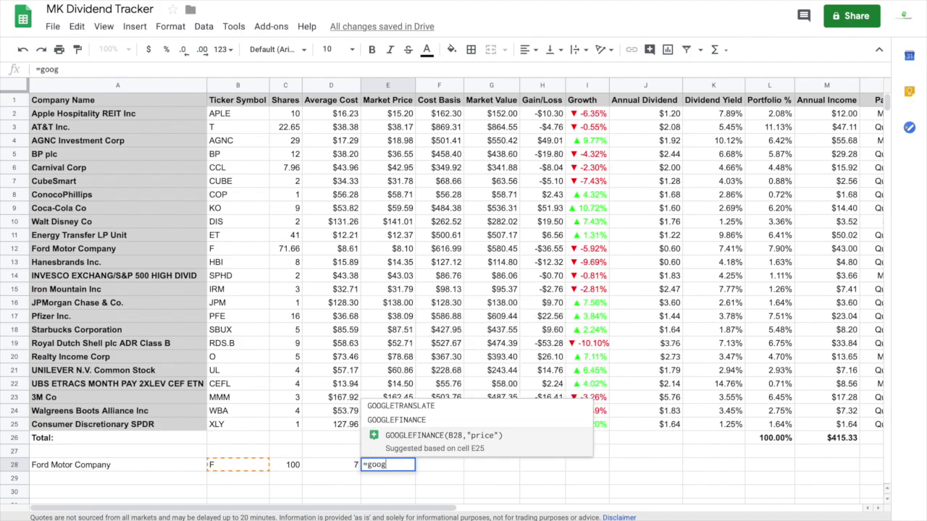
{"action": "type", "text": "lw"}
{"action": "key", "text": "BackSpace"}
{"action": "type", "text": "e"}
{"action": "left_click", "coordinate": [417, 420]}
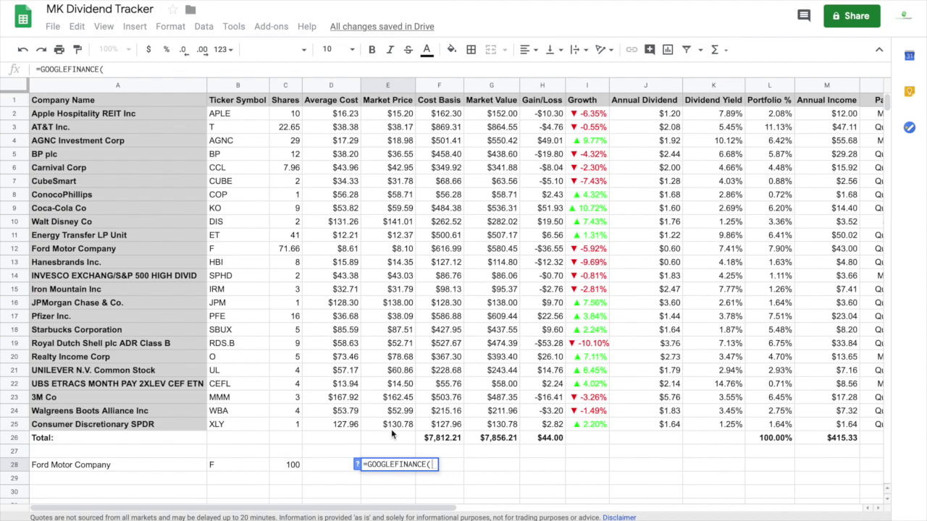
{"action": "type", "text": "b28"}
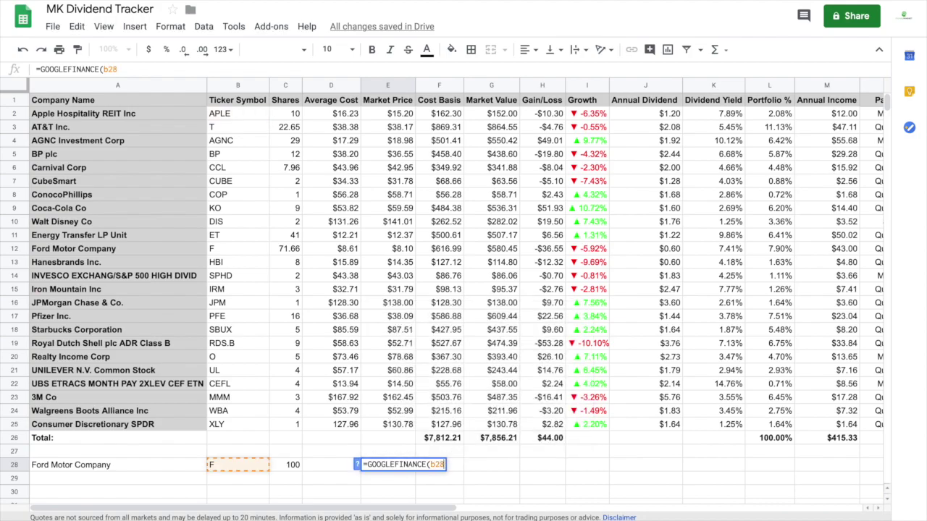
{"action": "type", "text": ","}
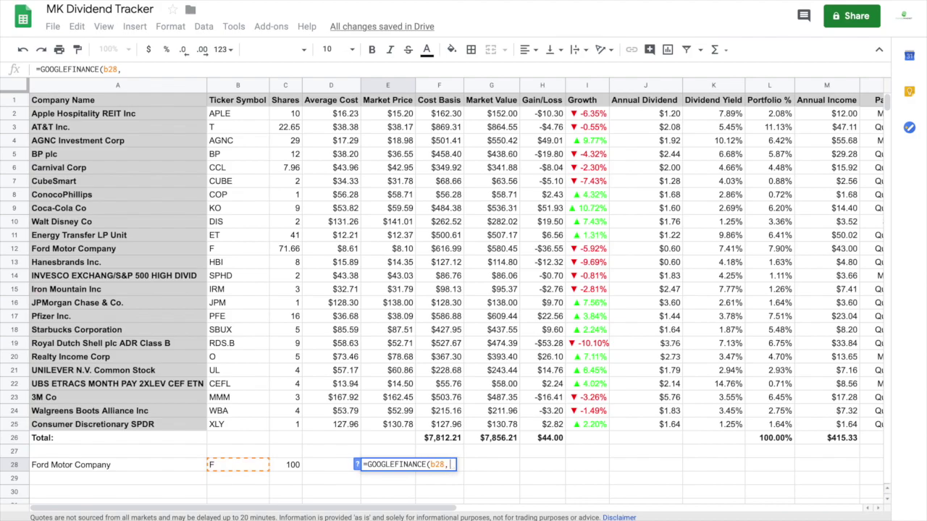
{"action": "type", "text": "\""}
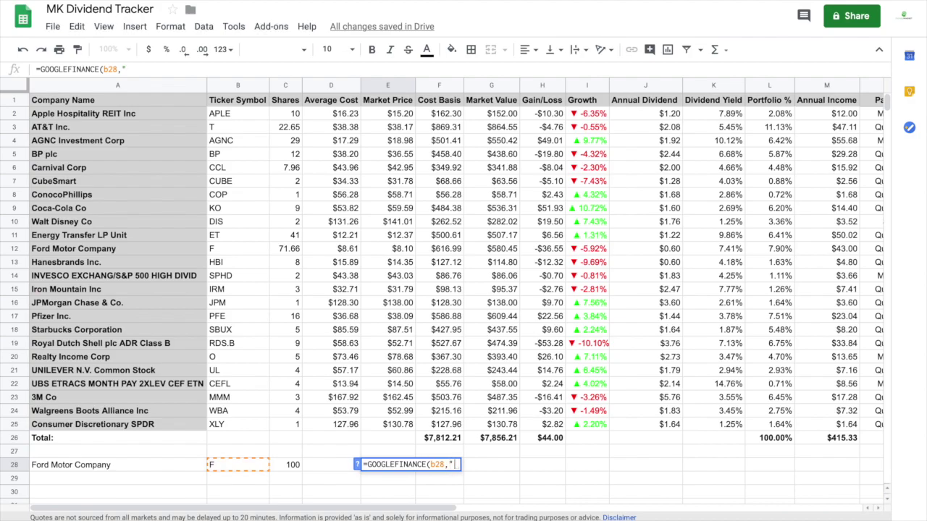
{"action": "type", "text": "price\""}
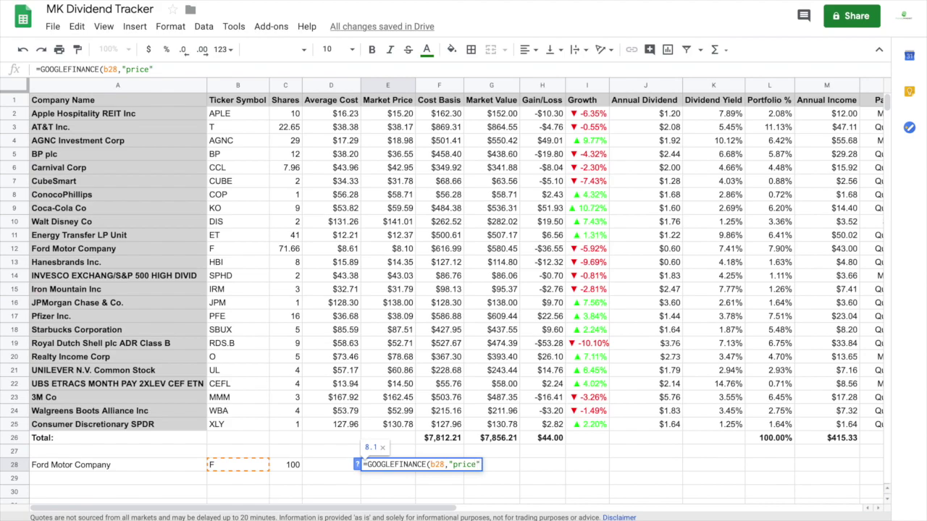
{"action": "type", "text": ")"}
{"action": "key", "text": "Return"}
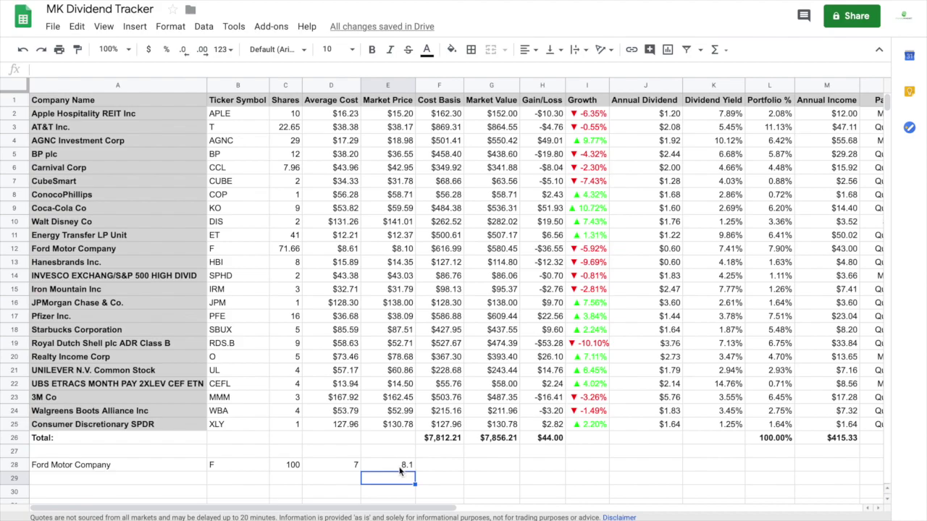
{"action": "left_click", "coordinate": [399, 469]}
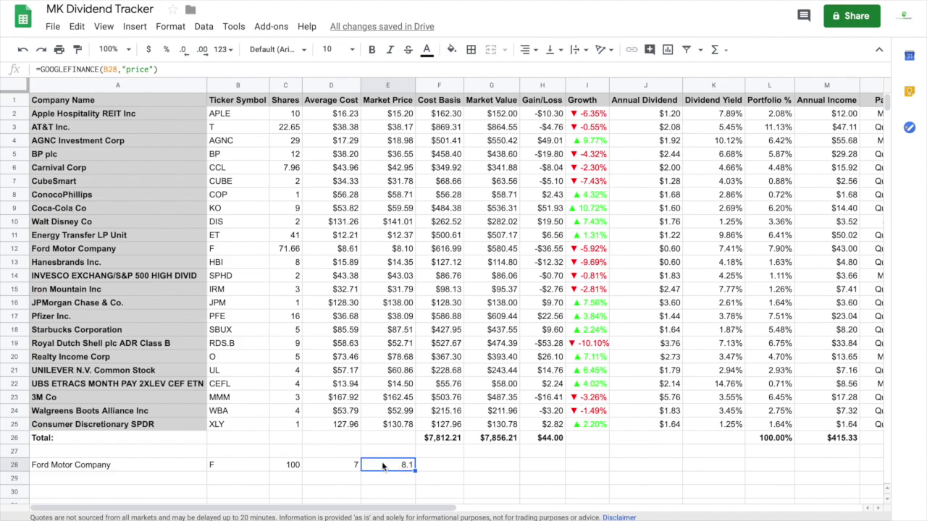
Step: Delete the E28 price formula, the average cost 7 in D28 and the 100 shares in C28
{"action": "key", "text": "Delete"}
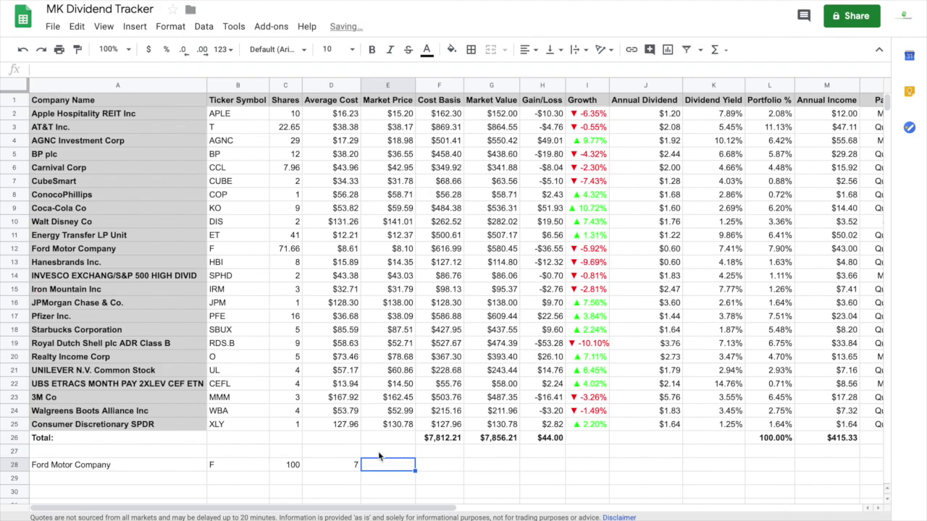
{"action": "left_click", "coordinate": [346, 464]}
{"action": "key", "text": "Delete"}
{"action": "left_click", "coordinate": [281, 466]}
{"action": "key", "text": "Delete"}
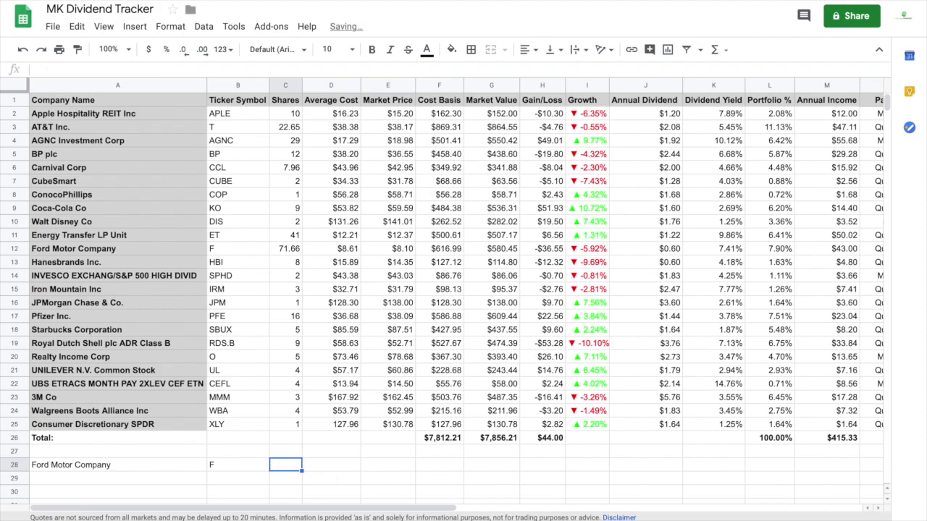
{"action": "left_click", "coordinate": [239, 465]}
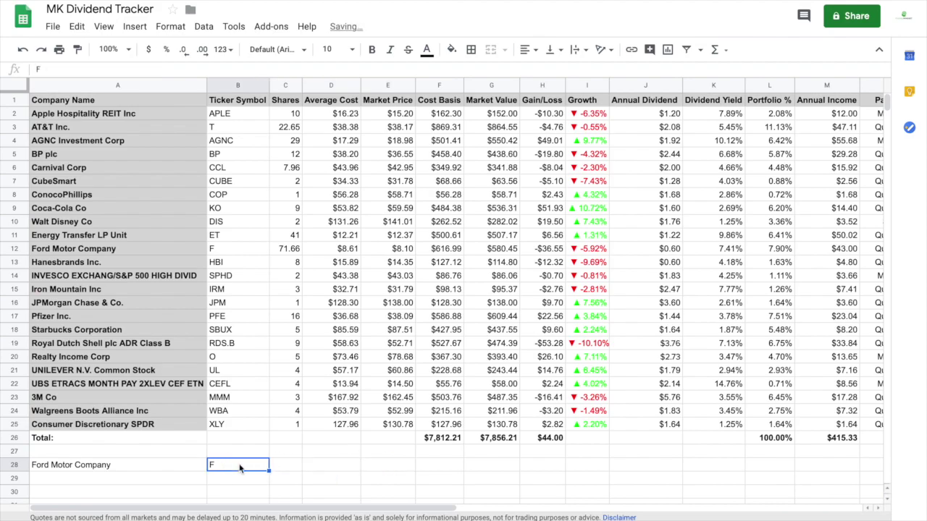
{"action": "left_click", "coordinate": [296, 467]}
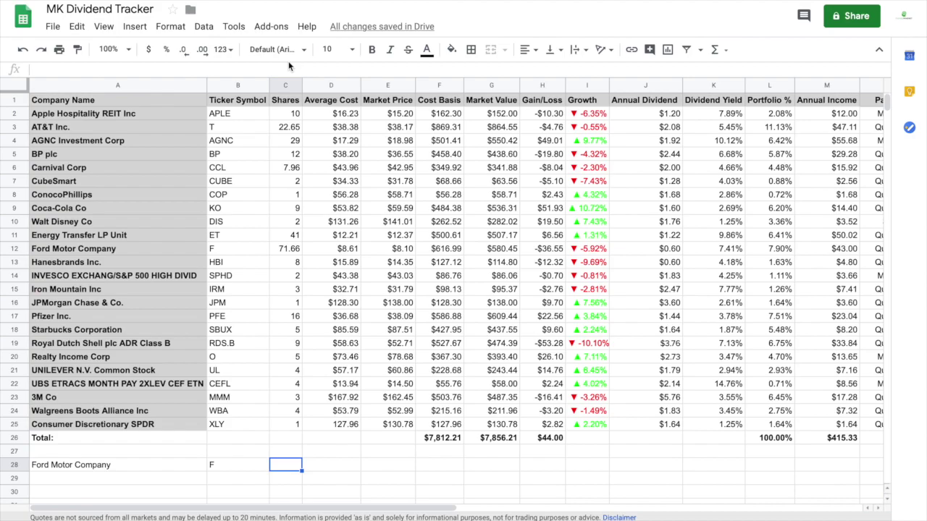
{"action": "left_click", "coordinate": [187, 101]}
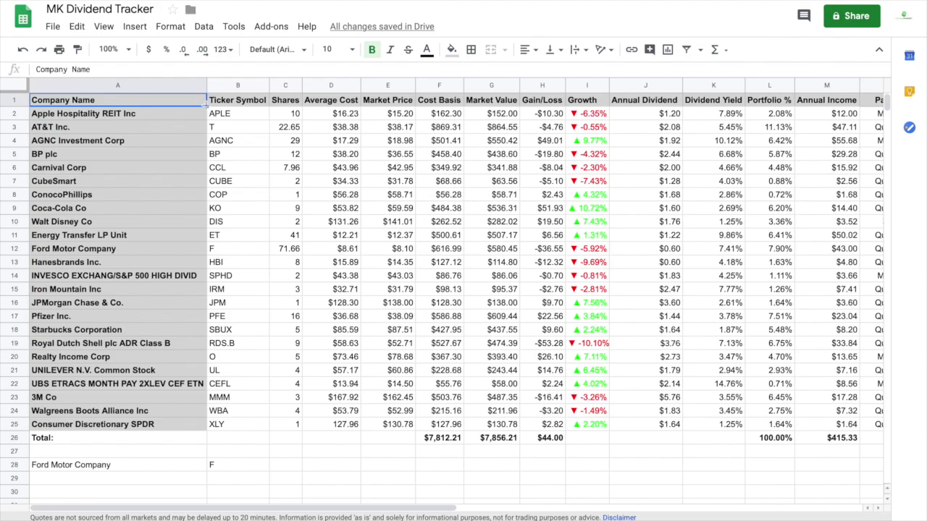
Step: Copy the A28 company-name formula down column A through A44
{"action": "left_click", "coordinate": [190, 112]}
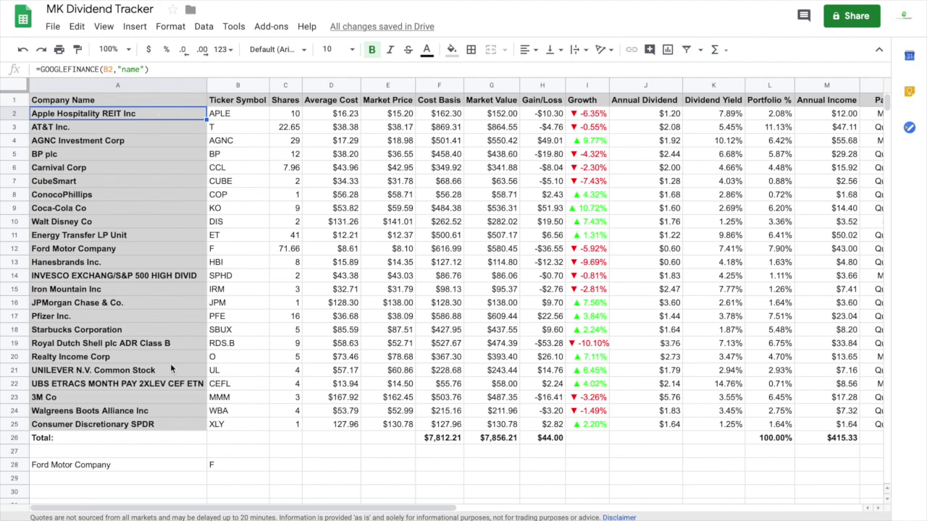
{"action": "left_click", "coordinate": [163, 464]}
{"action": "mouse_move", "coordinate": [205, 477]}
{"action": "left_mouse_down"}
{"action": "mouse_move", "coordinate": [201, 515]}
{"action": "mouse_move", "coordinate": [188, 333]}
{"action": "mouse_move", "coordinate": [184, 379]}
{"action": "mouse_move", "coordinate": [207, 439]}
{"action": "mouse_move", "coordinate": [198, 505]}
{"action": "mouse_move", "coordinate": [198, 467]}
{"action": "left_mouse_up"}
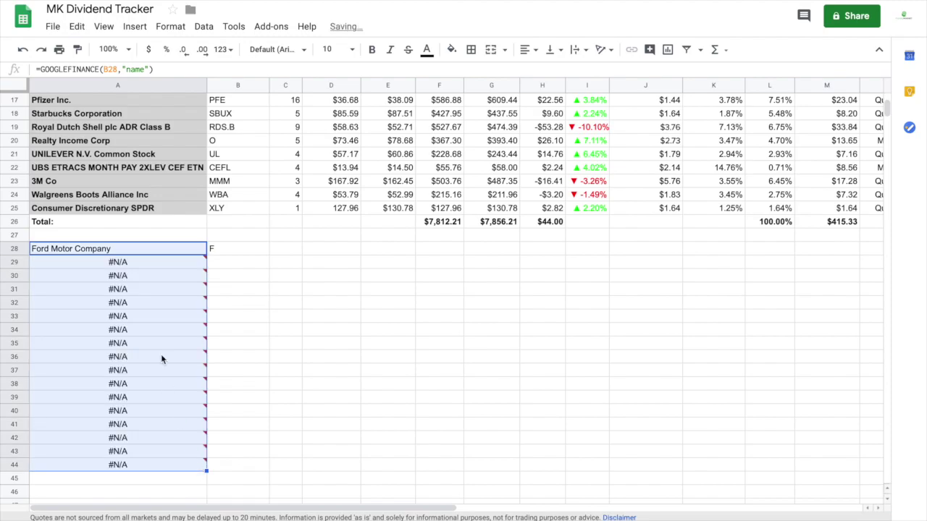
Step: Enter ticker O in B29 so row 29 resolves to Realty Income Corp
{"action": "left_click", "coordinate": [220, 265]}
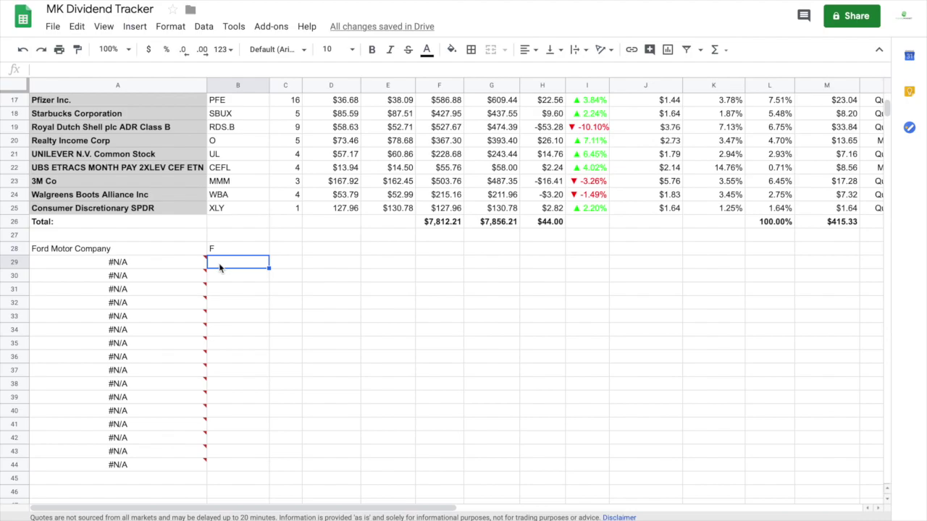
{"action": "type", "text": "O"}
{"action": "key", "text": "Return"}
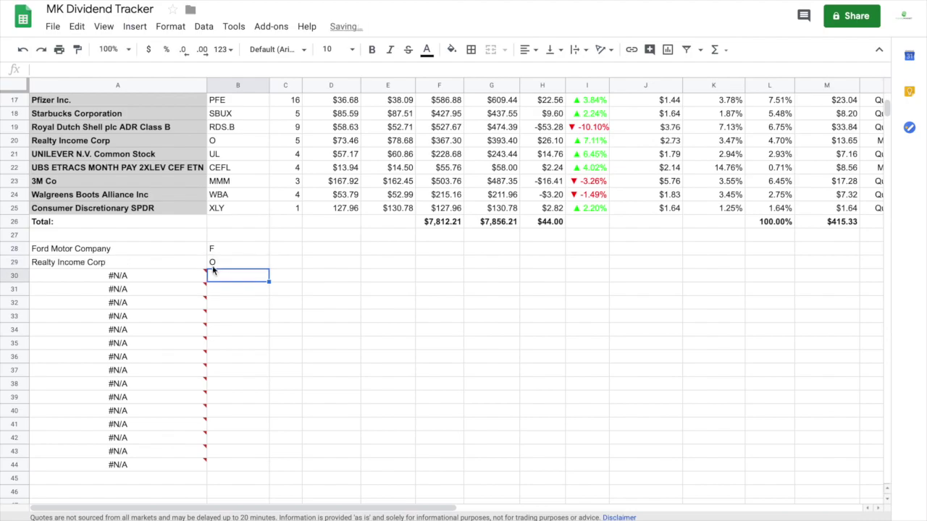
{"action": "mouse_move", "coordinate": [157, 281]}
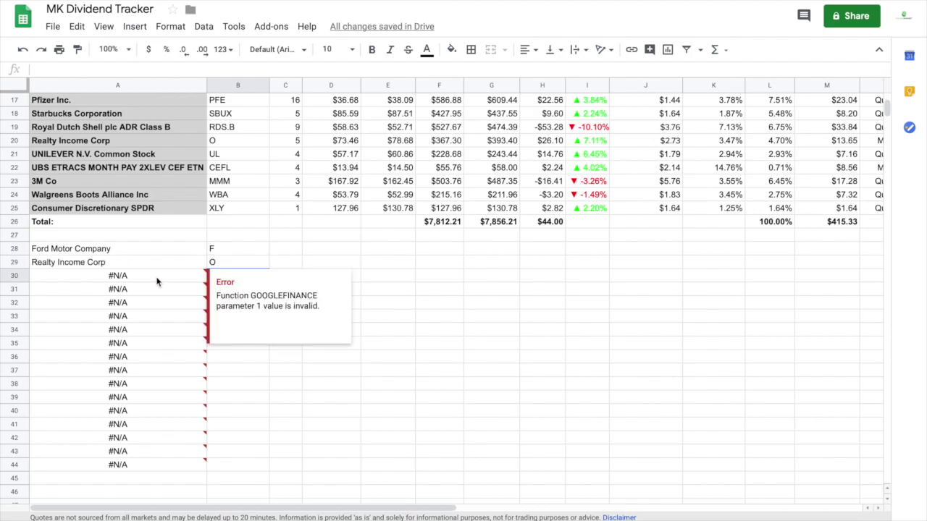